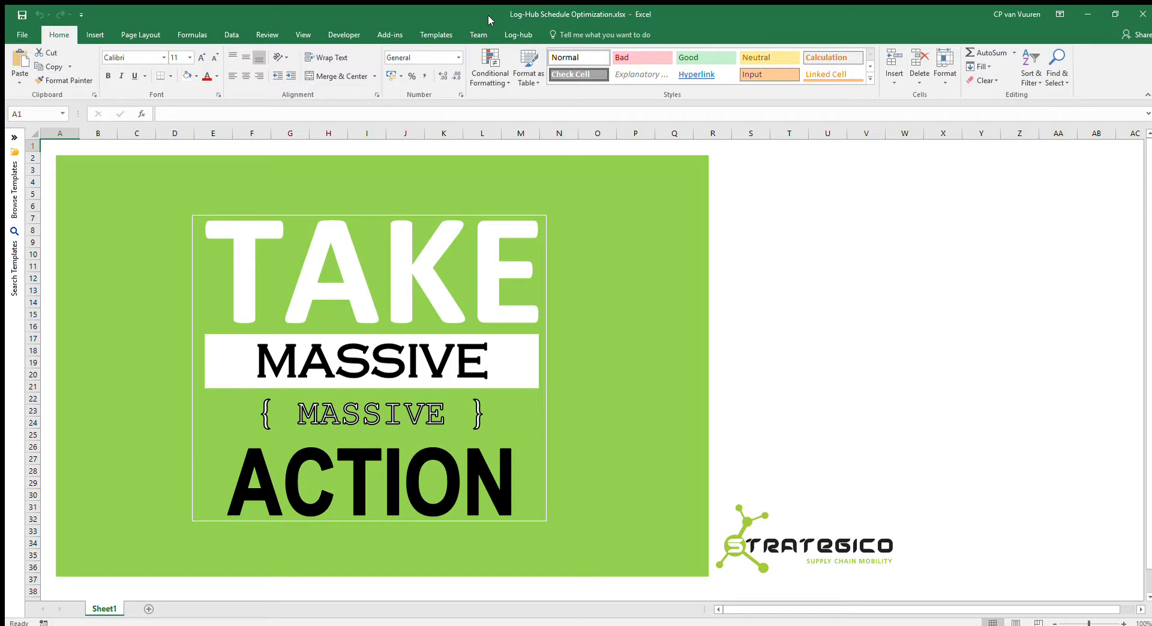
- Open Schedule Optimization in the Log-hub Supply Chain Add-in and generate its Order List input template
left_click(514, 36)
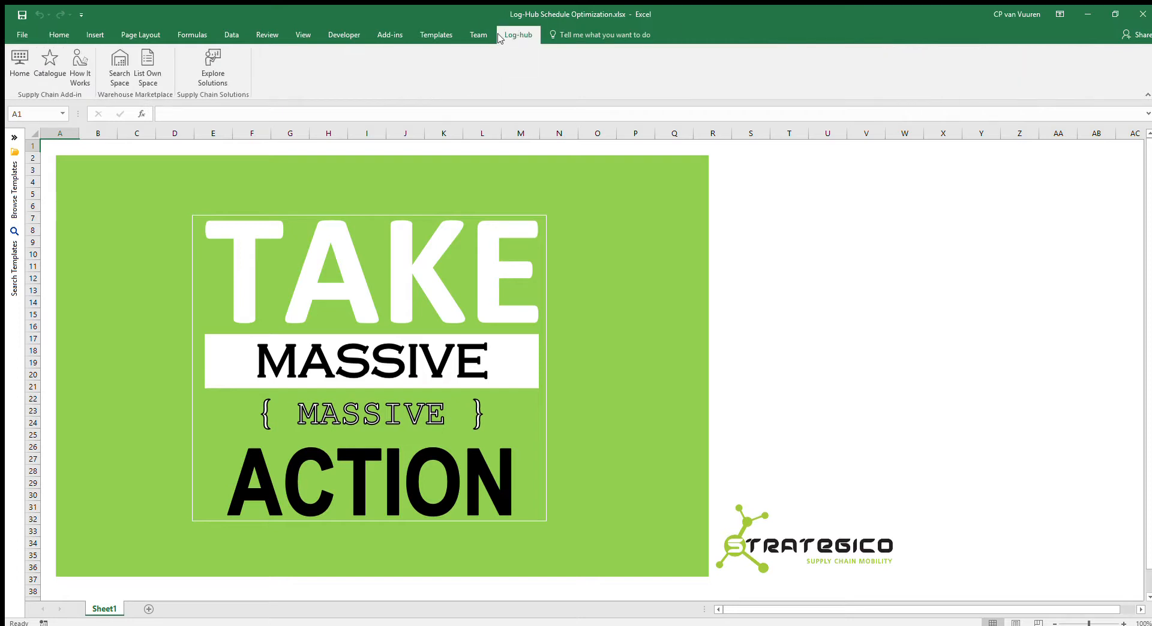
left_click(20, 65)
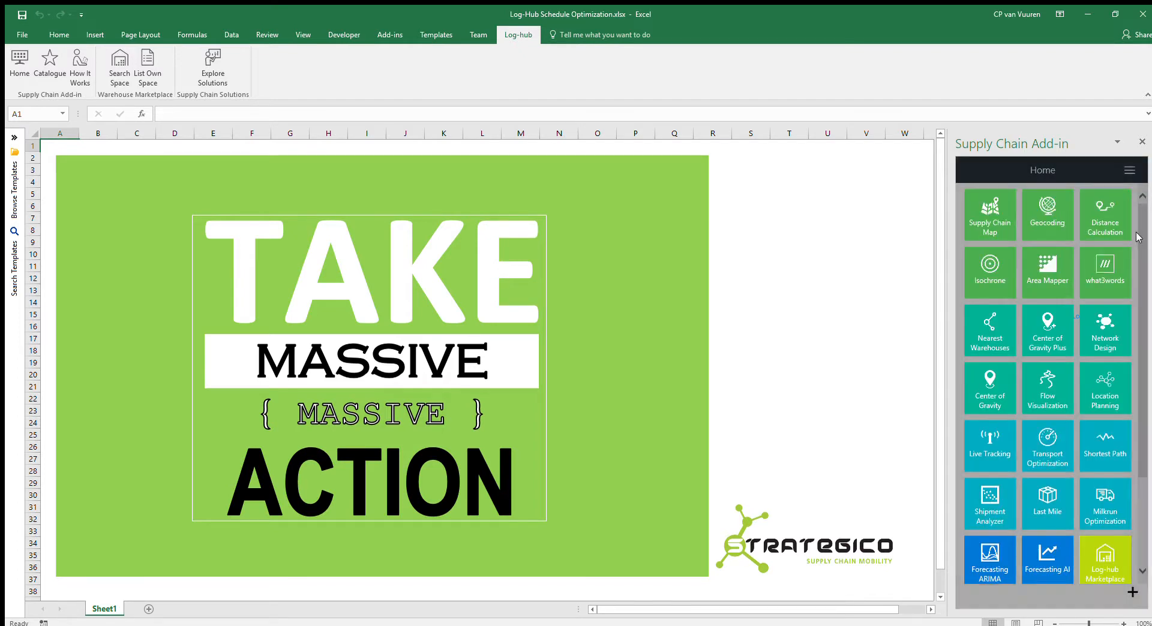
left_click_drag(1143, 220, 1140, 312)
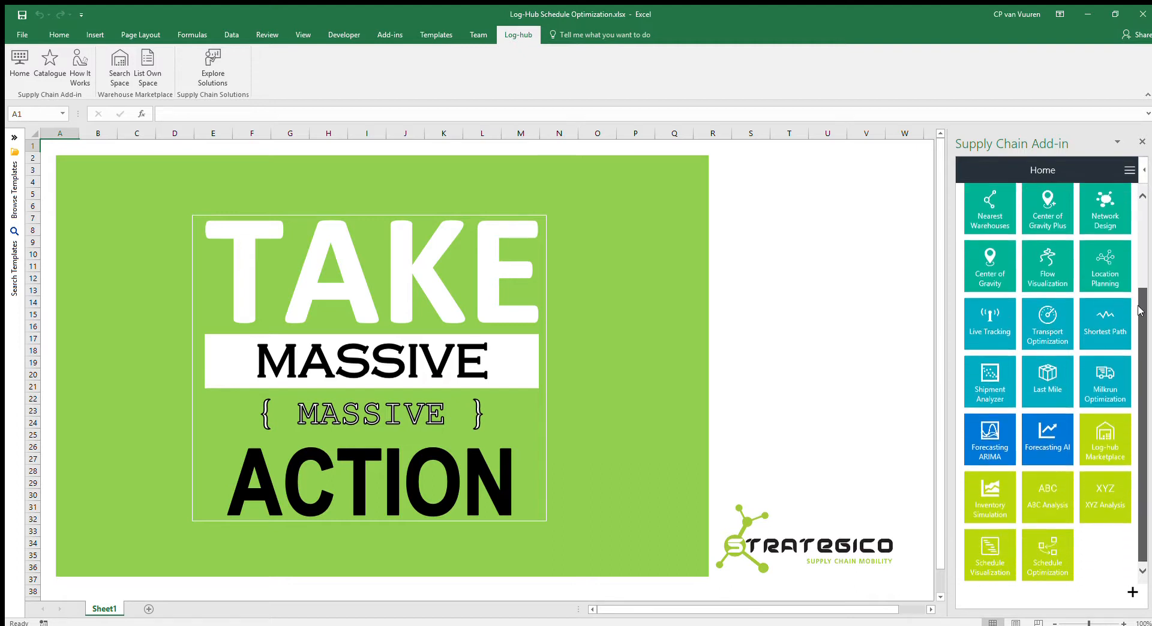
mouse_move(1048, 542)
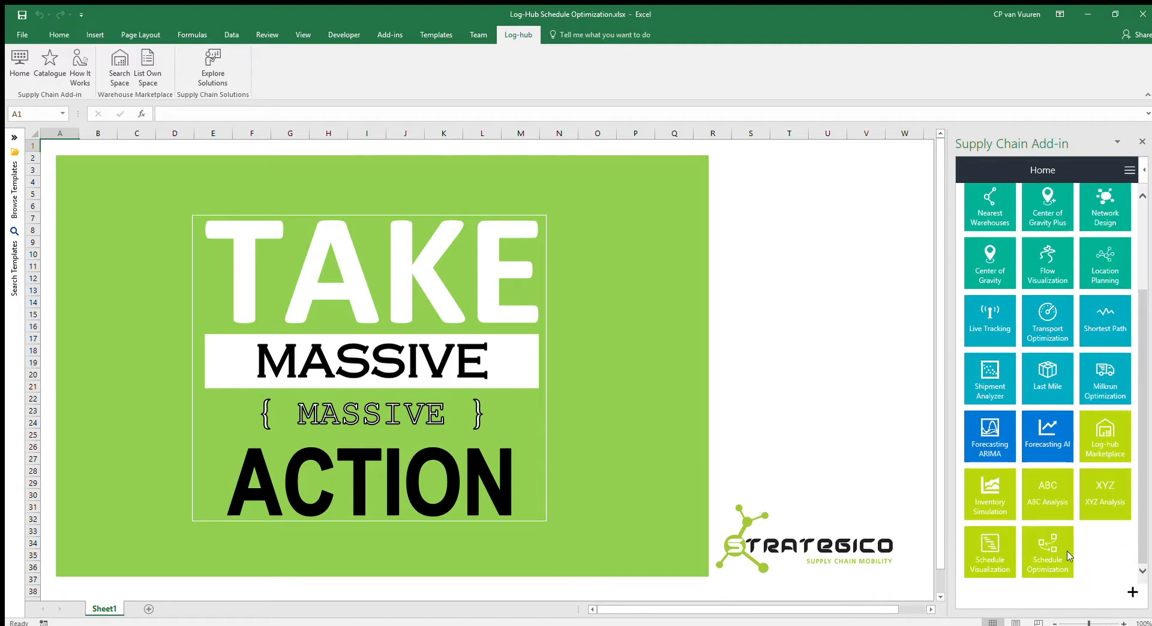
left_click(1043, 549)
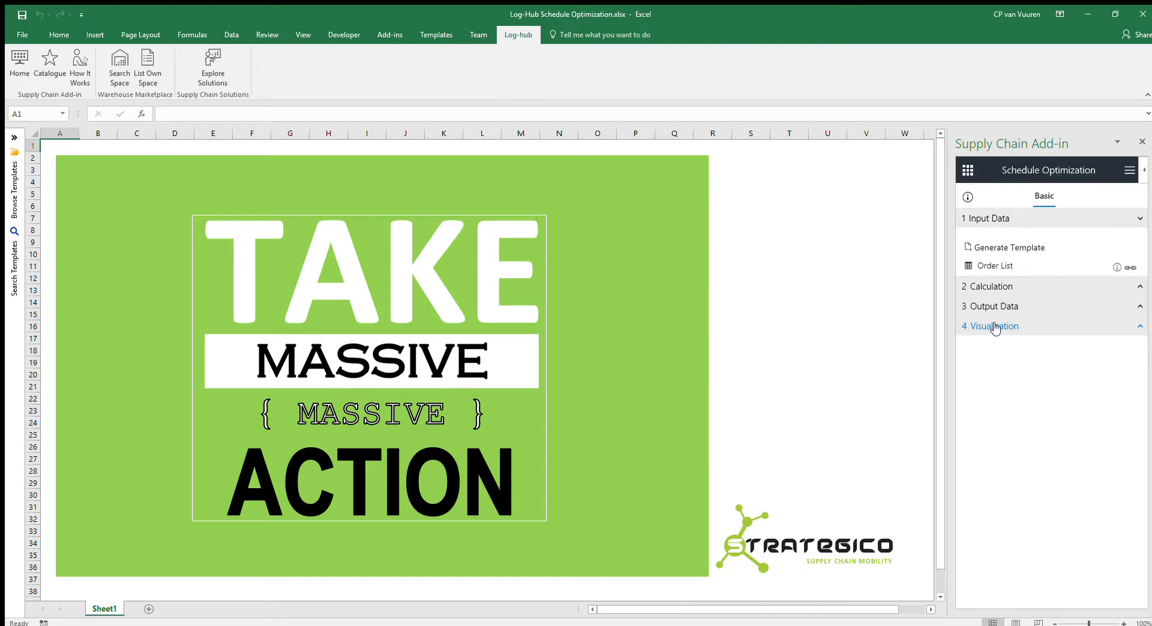
left_click(998, 246)
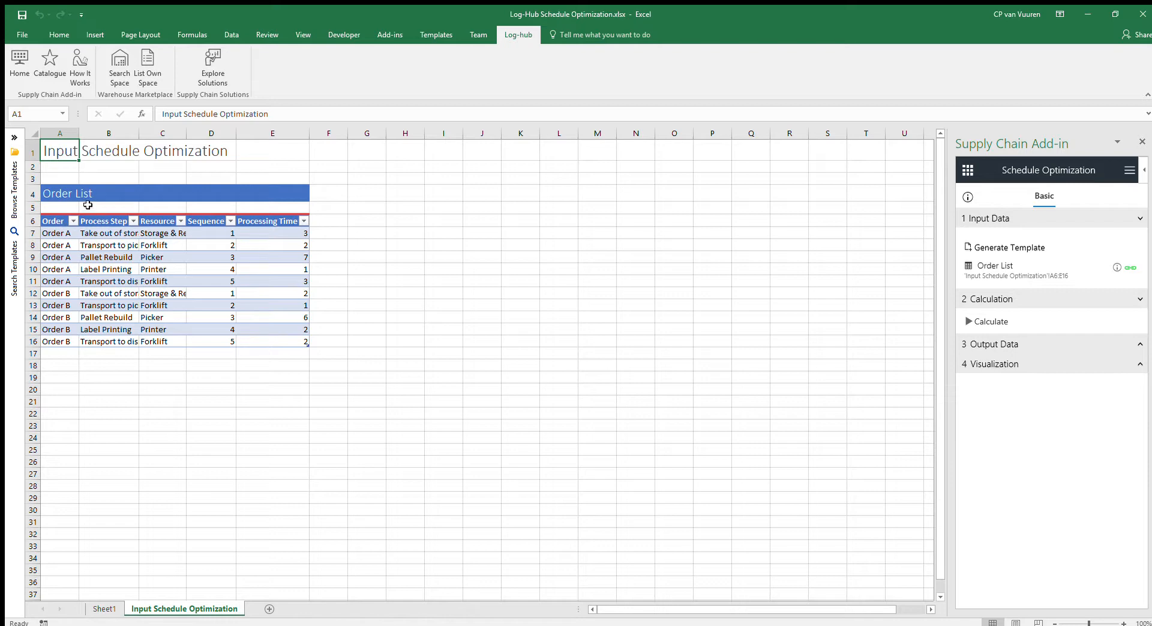
- Widen the Process Step column of the Order List table so its full text fits
left_click_drag(67, 231, 57, 342)
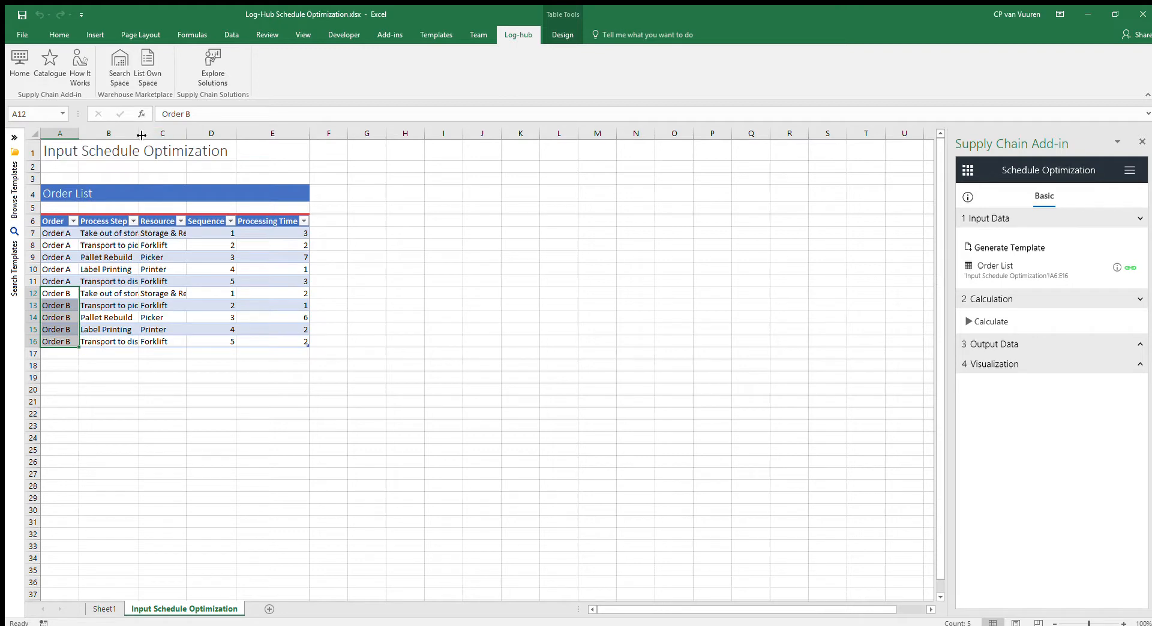
left_click_drag(139, 133, 181, 146)
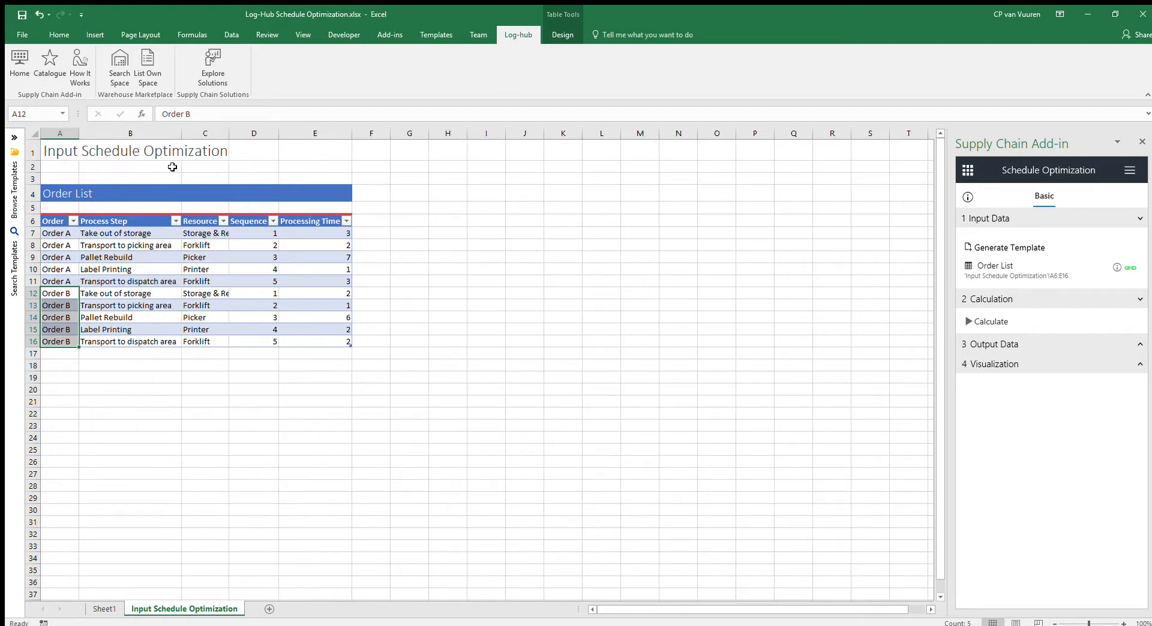
- Examine Order A's process steps, resources, sequence and processing times in the Order List, including the steps that share the Forklift
left_click(69, 236)
left_click_drag(69, 236, 122, 281)
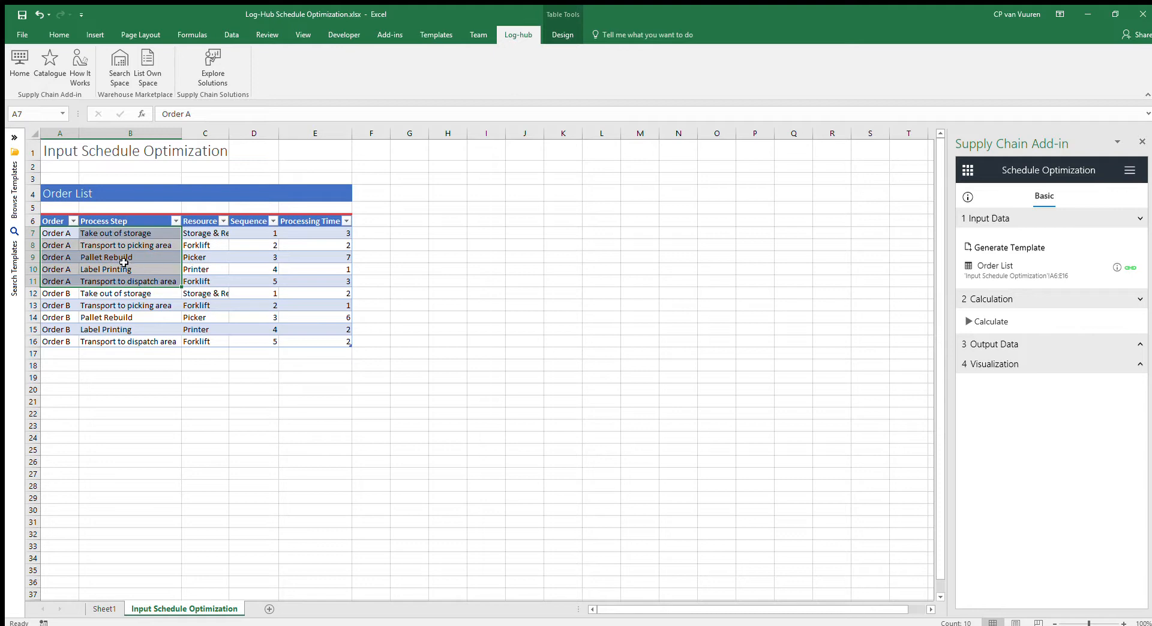
left_click_drag(130, 236, 132, 291)
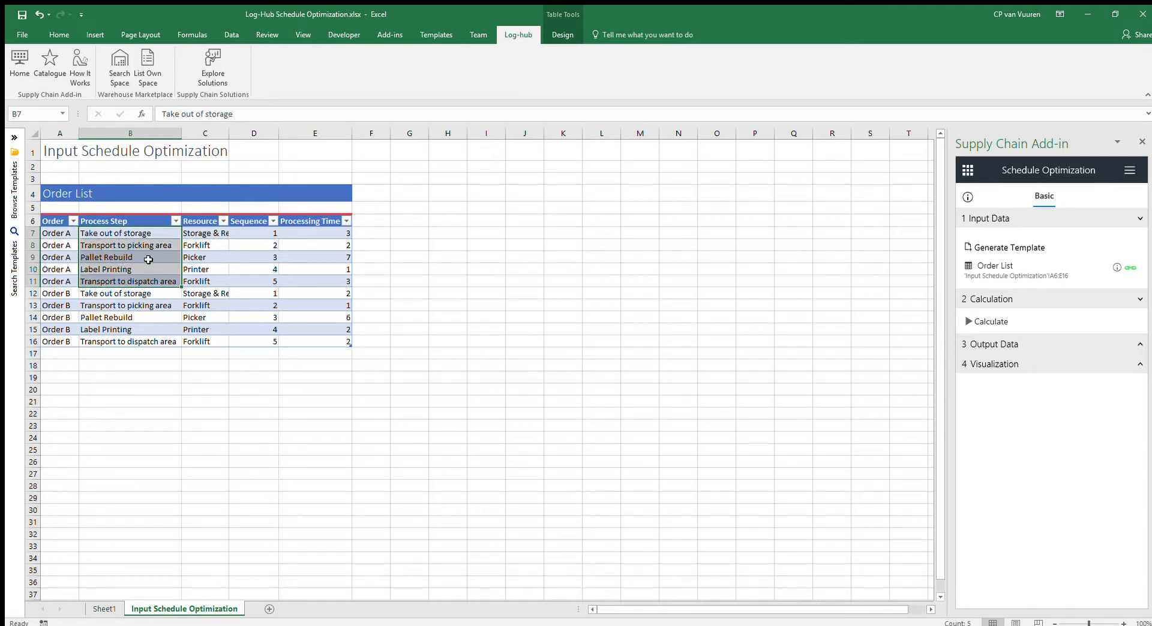
left_click_drag(198, 233, 188, 283)
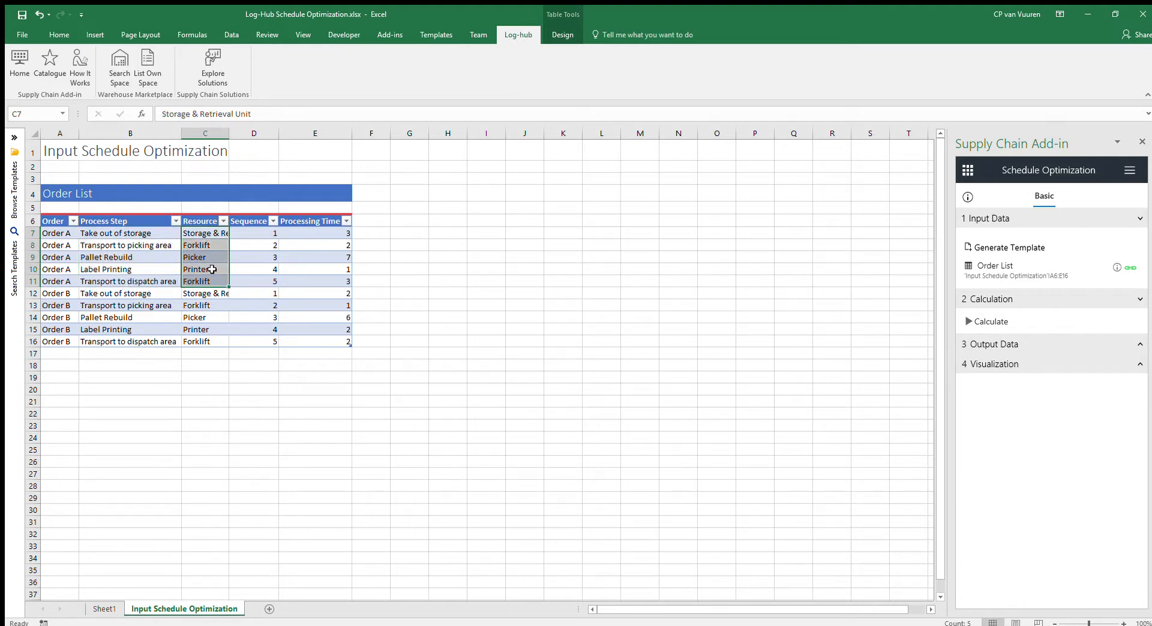
left_click_drag(255, 234, 247, 282)
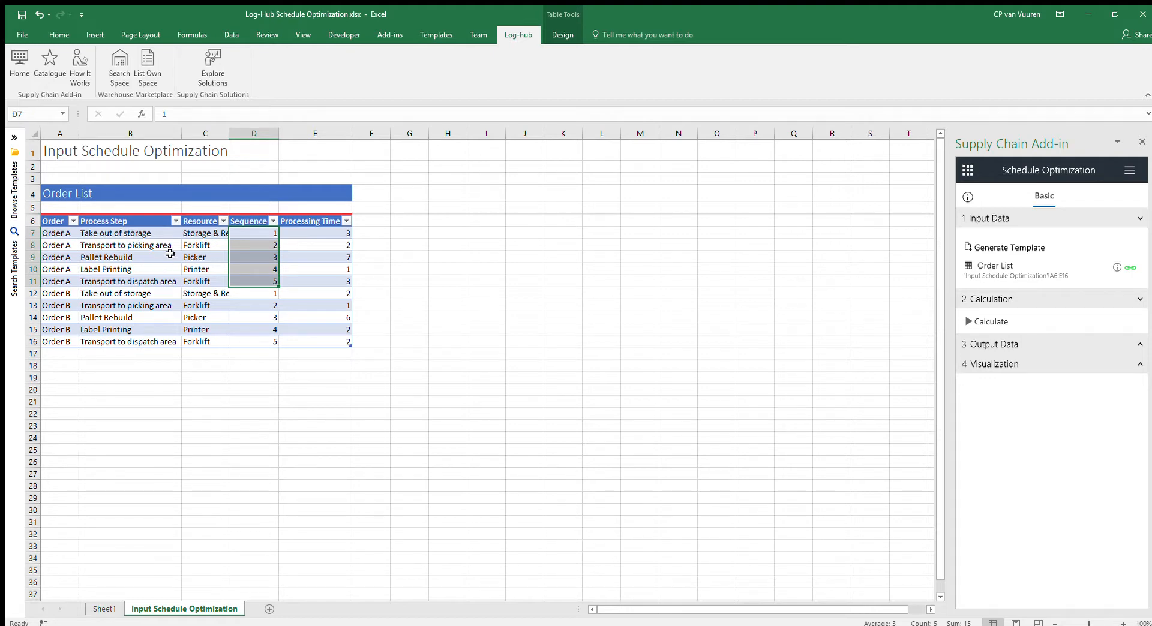
left_click(314, 230)
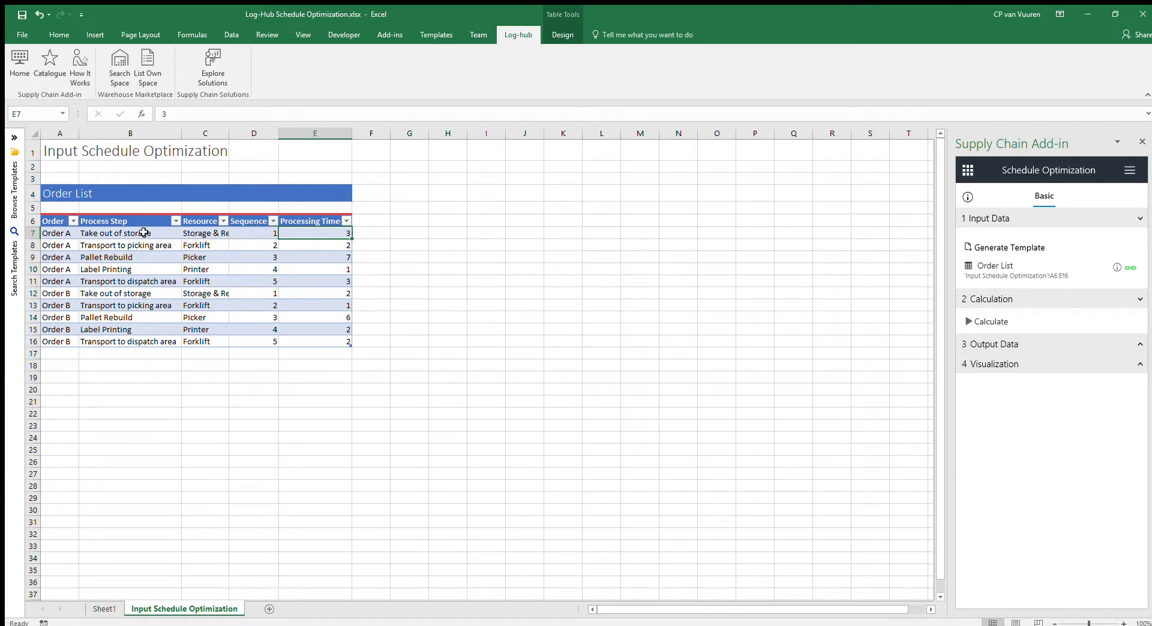
left_click(205, 247)
left_click(205, 281, "ctrl")
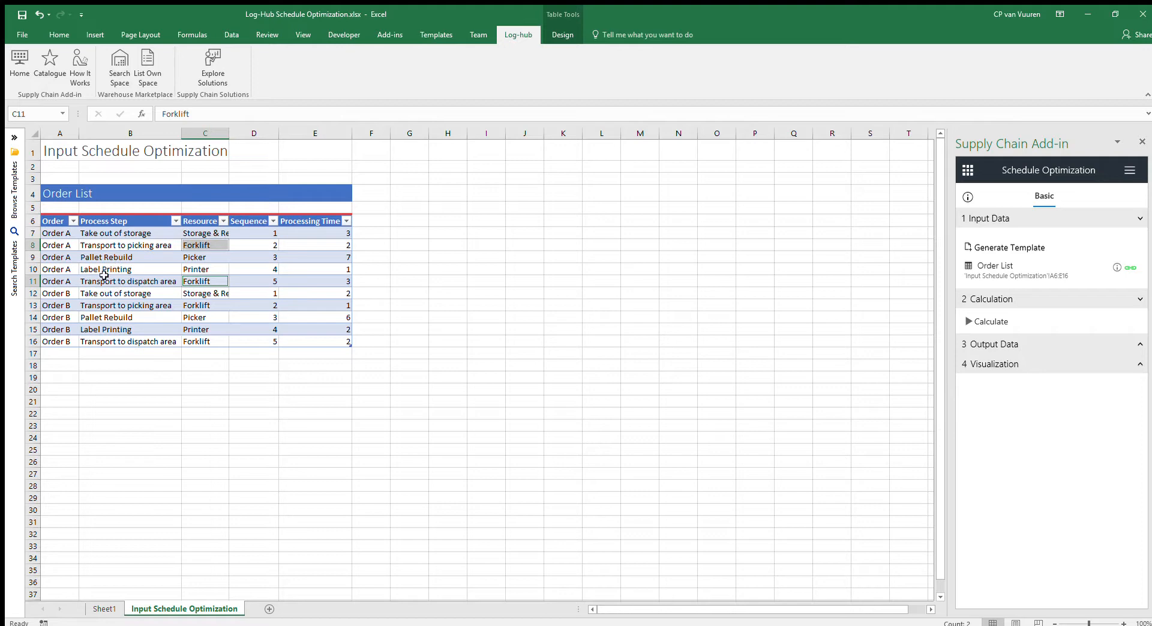
left_click(142, 282)
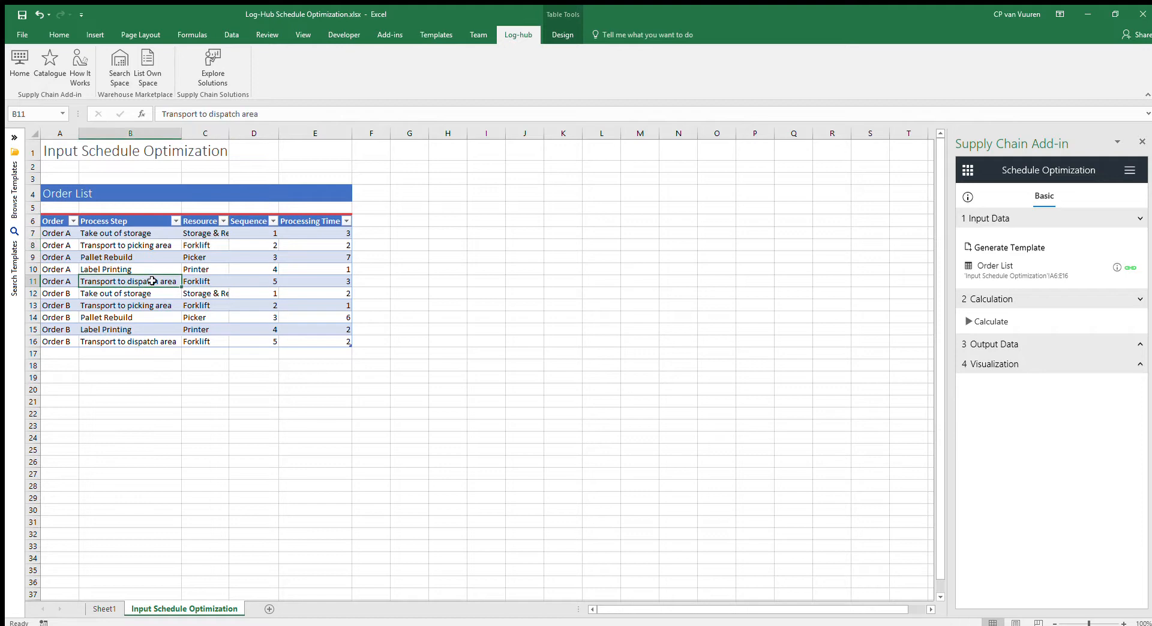
left_click_drag(141, 234, 154, 282)
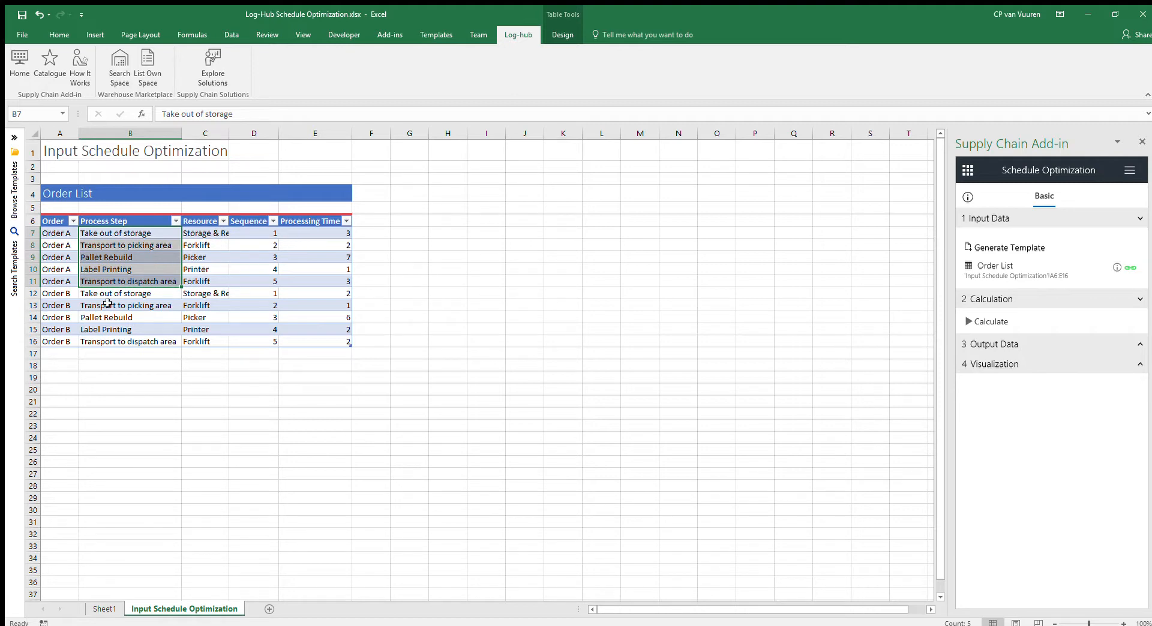
- Widen the Resource column of the Order List table
left_click(209, 280)
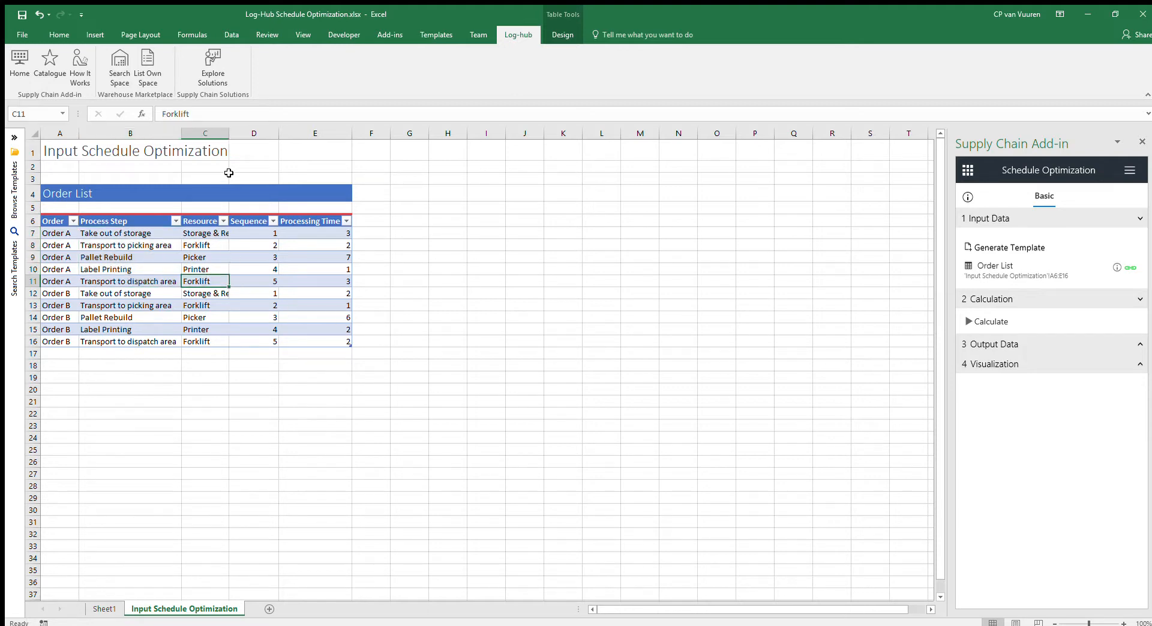
left_click_drag(228, 136, 253, 136)
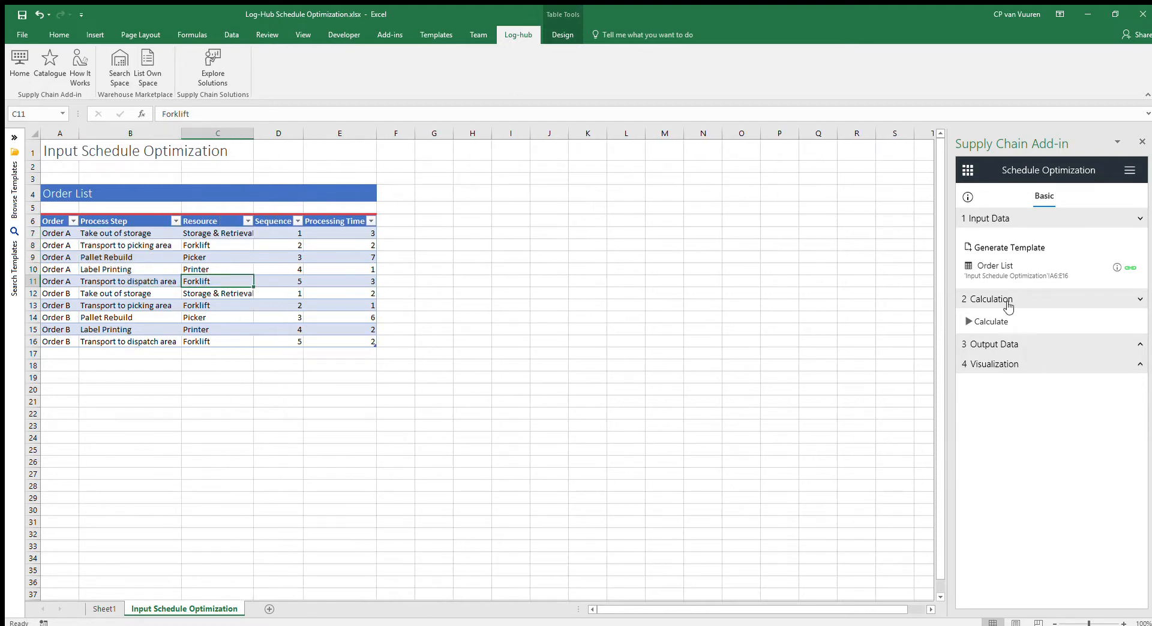
- Calculate the schedule optimization and export all output data to a new sheet
left_click(991, 322)
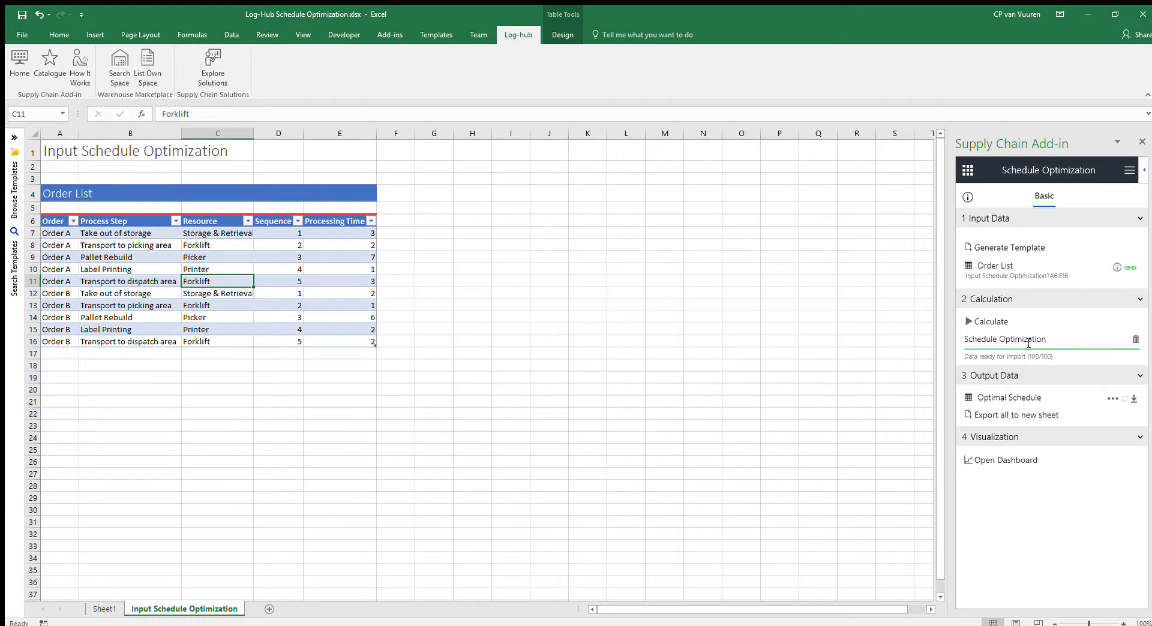
left_click(997, 416)
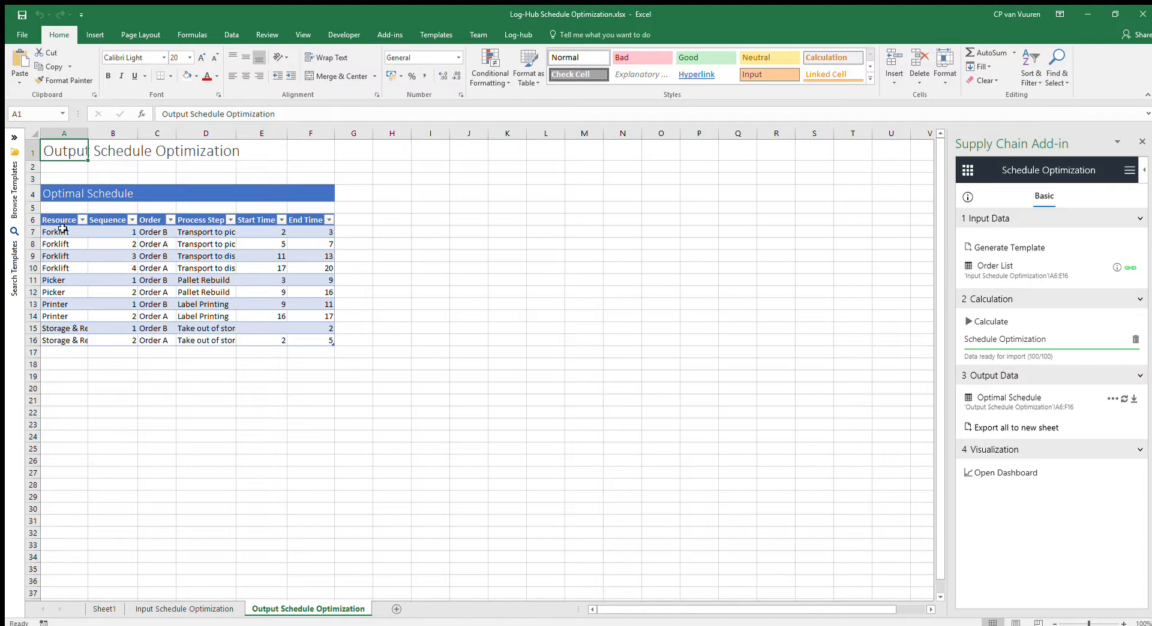
- Review the Forklift and Picker rows in the Optimal Schedule table and widen its Process Step column
left_click_drag(66, 232, 66, 267)
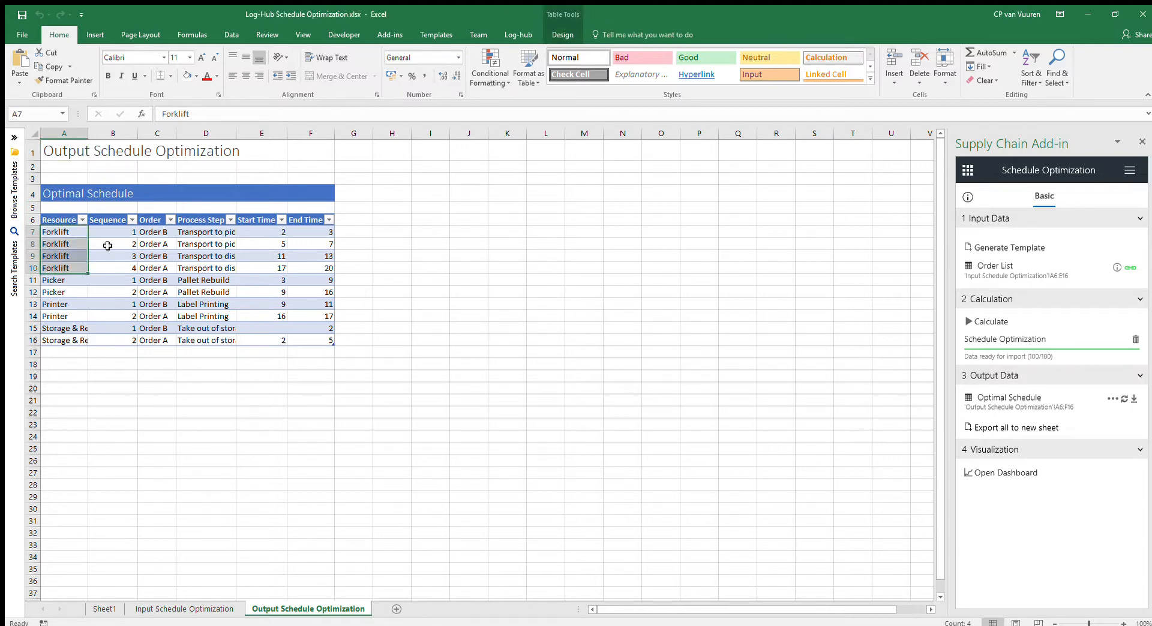
left_click_drag(119, 232, 276, 268)
left_click(263, 235)
left_click(304, 271)
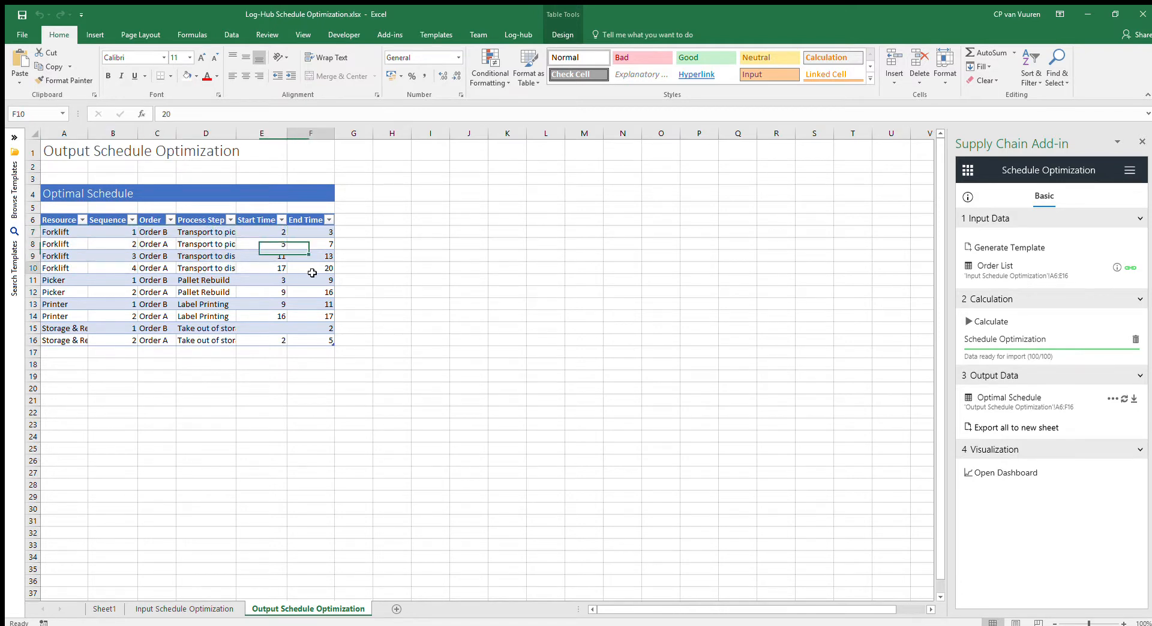
left_click(304, 230)
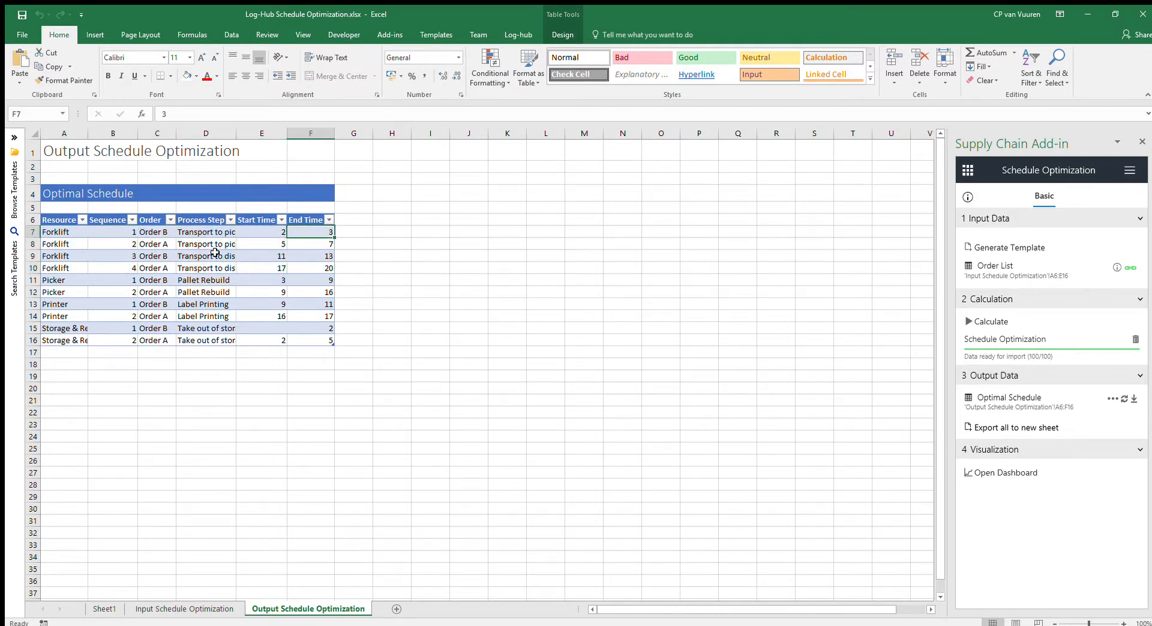
left_click_drag(236, 133, 258, 135)
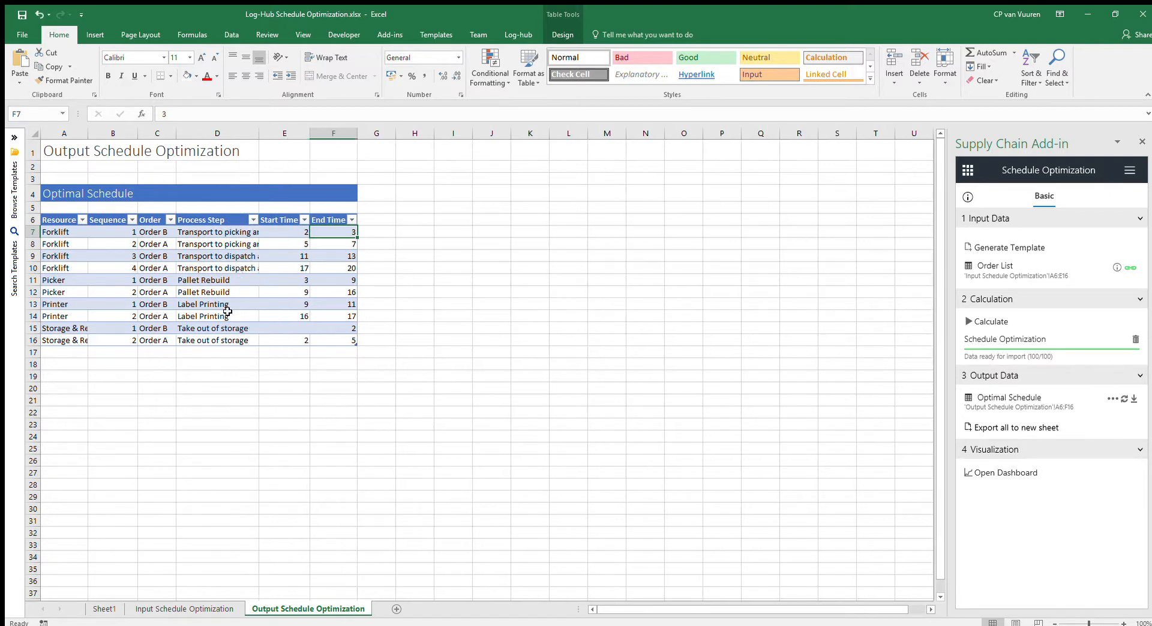
left_click_drag(71, 281, 330, 293)
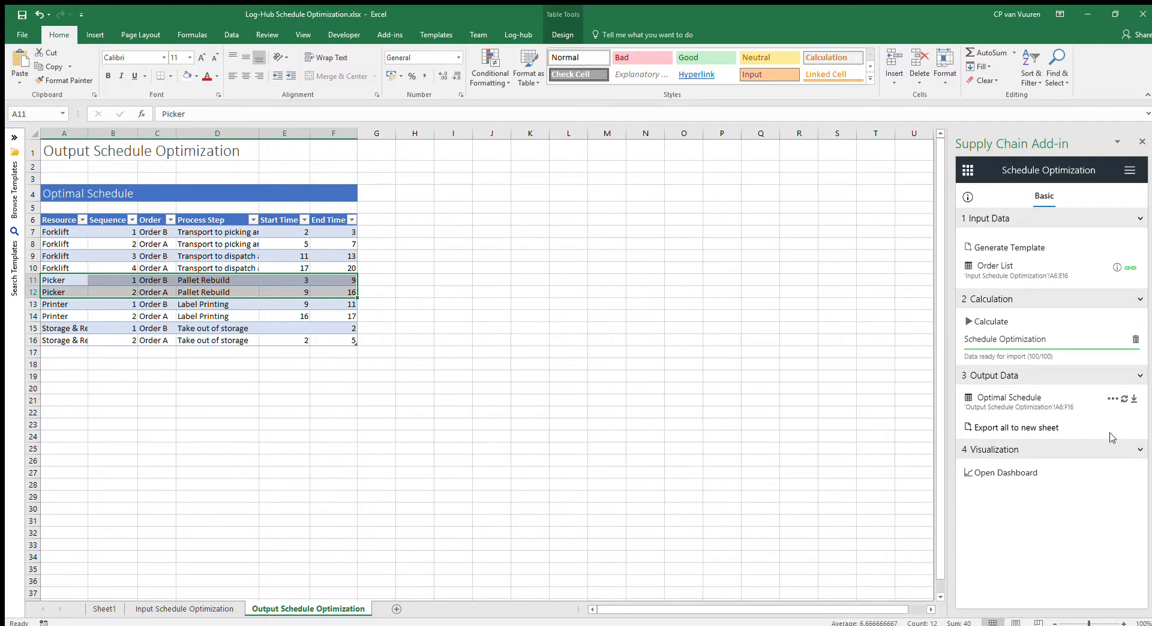
- Open the visualization dashboard, put its picture beside the Optimal Schedule table, and close the Supply Chain Add-in pane
left_click(1014, 474)
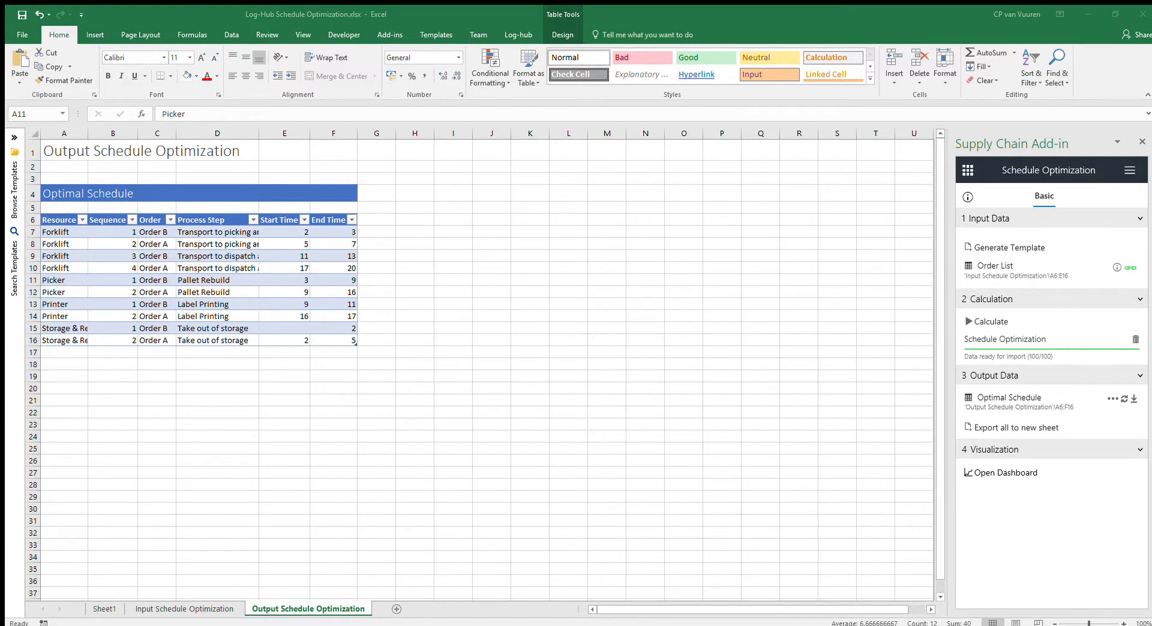
left_click(387, 150)
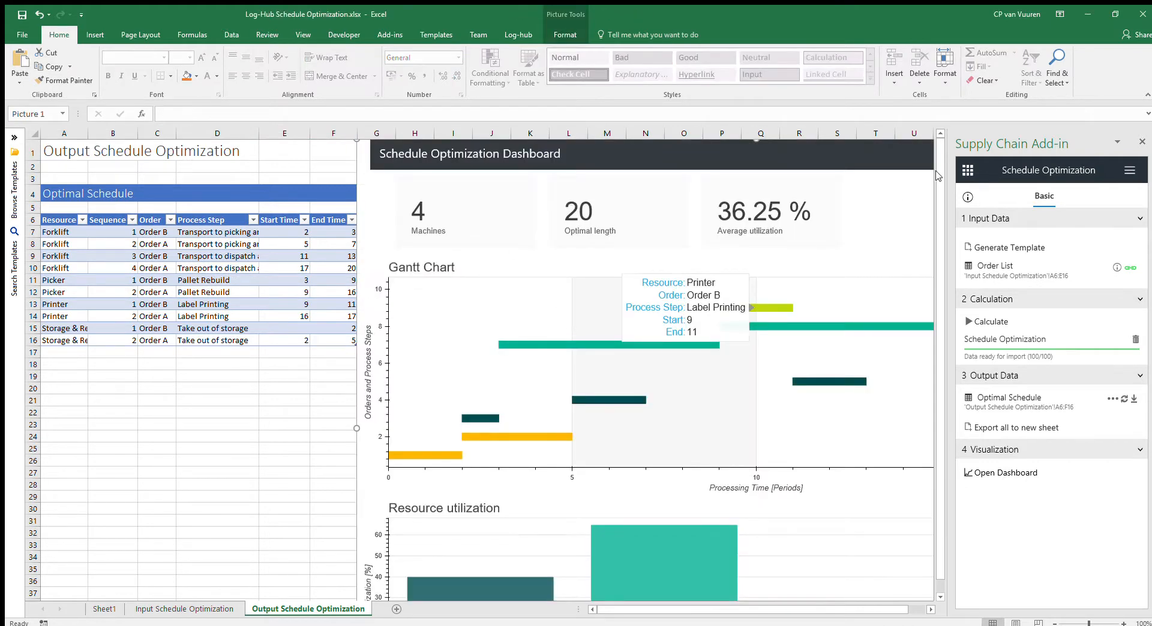
left_click(1142, 143)
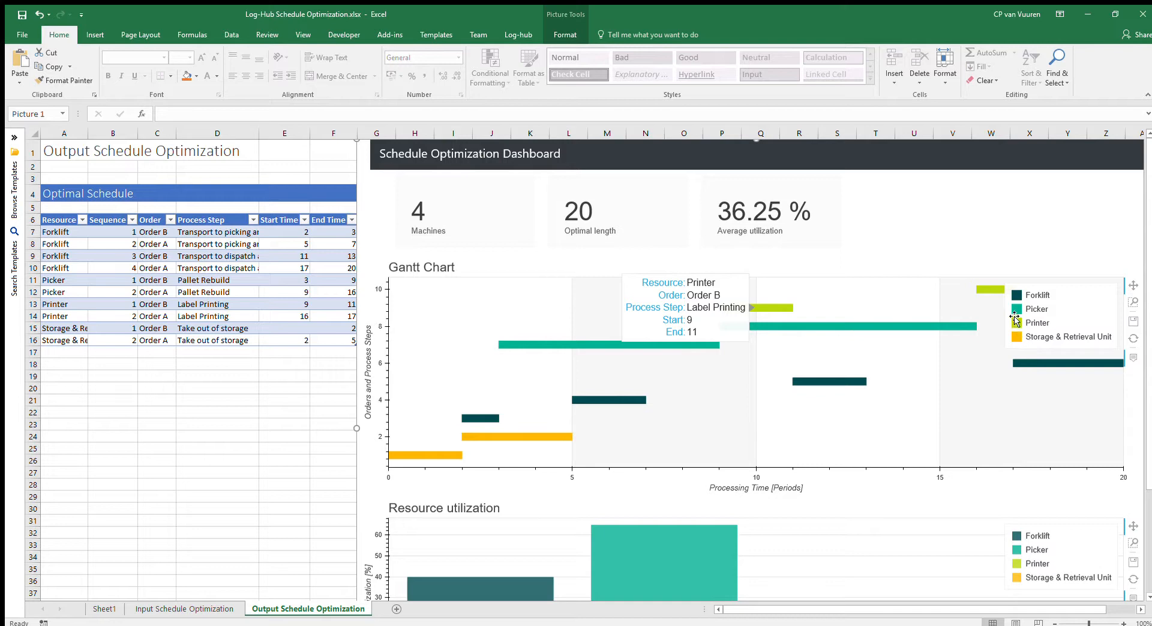
- Examine the Gantt chart and the Resource utilization chart in the Schedule Optimization Dashboard picture
scroll(634, 423, "down", 2)
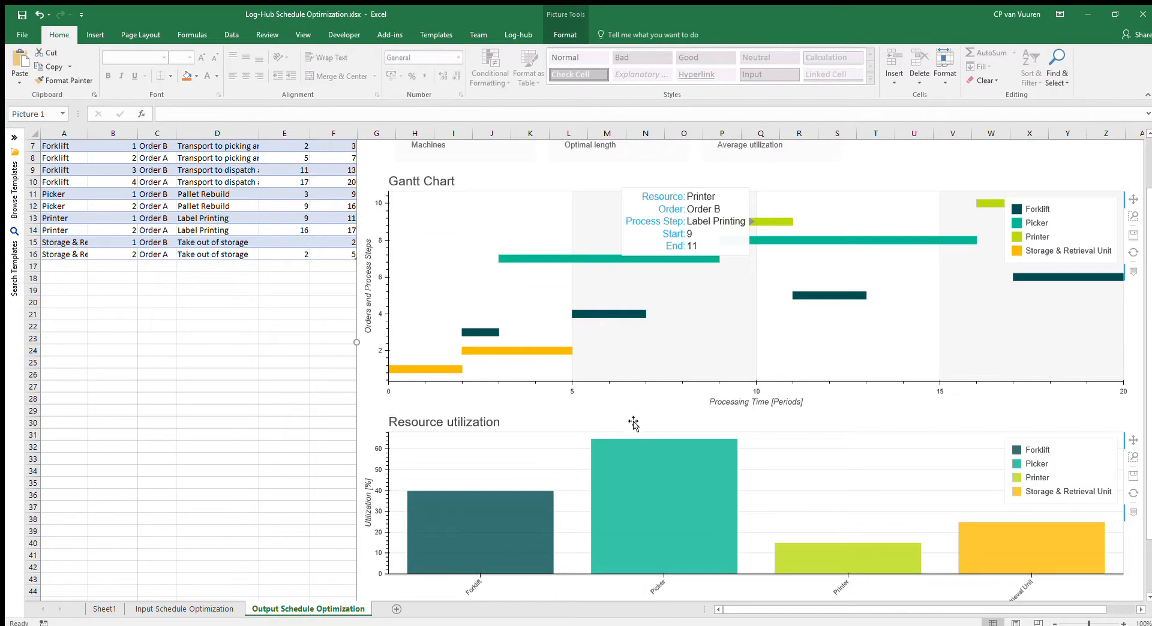
scroll(633, 423, "down", 2)
scroll(634, 423, "up", 1)
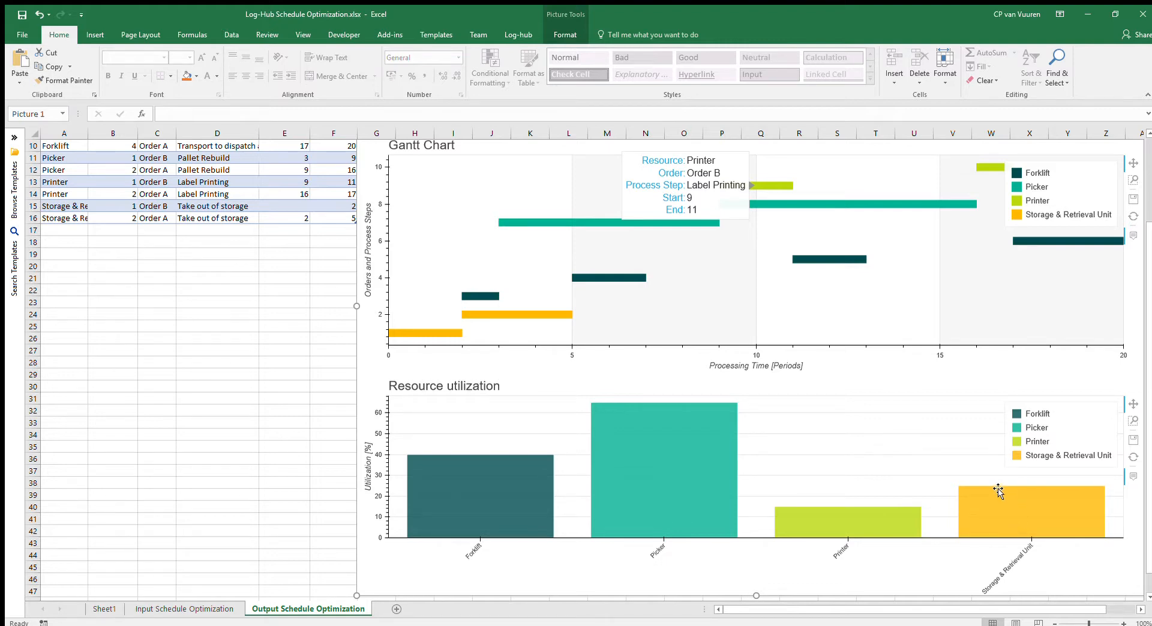
scroll(803, 488, "up", 3)
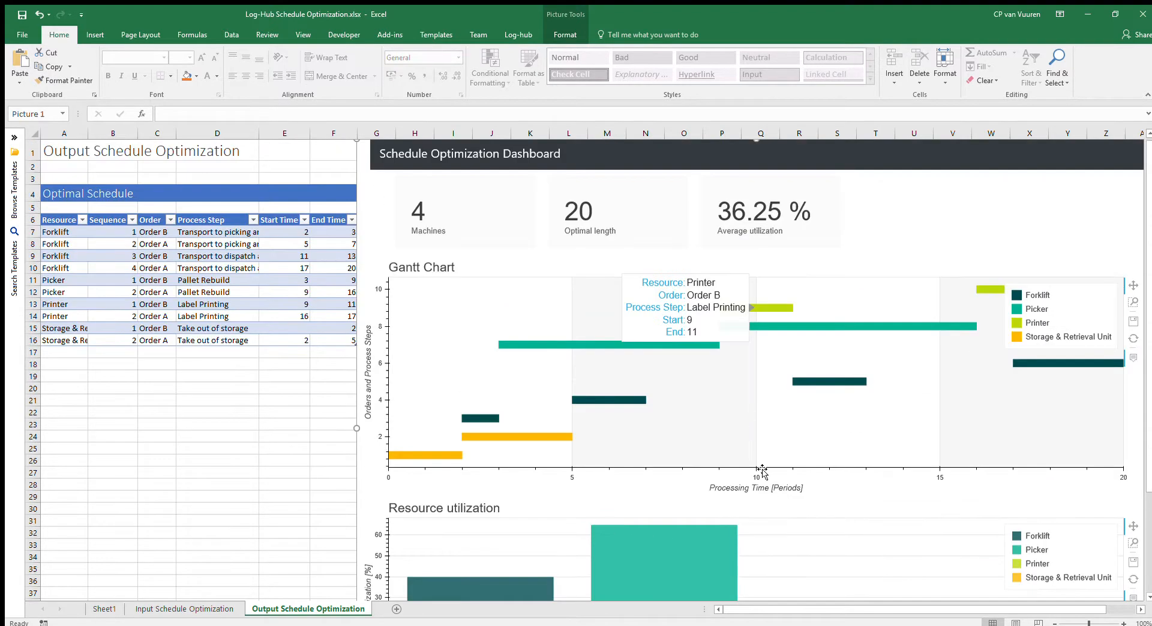
left_click(146, 375)
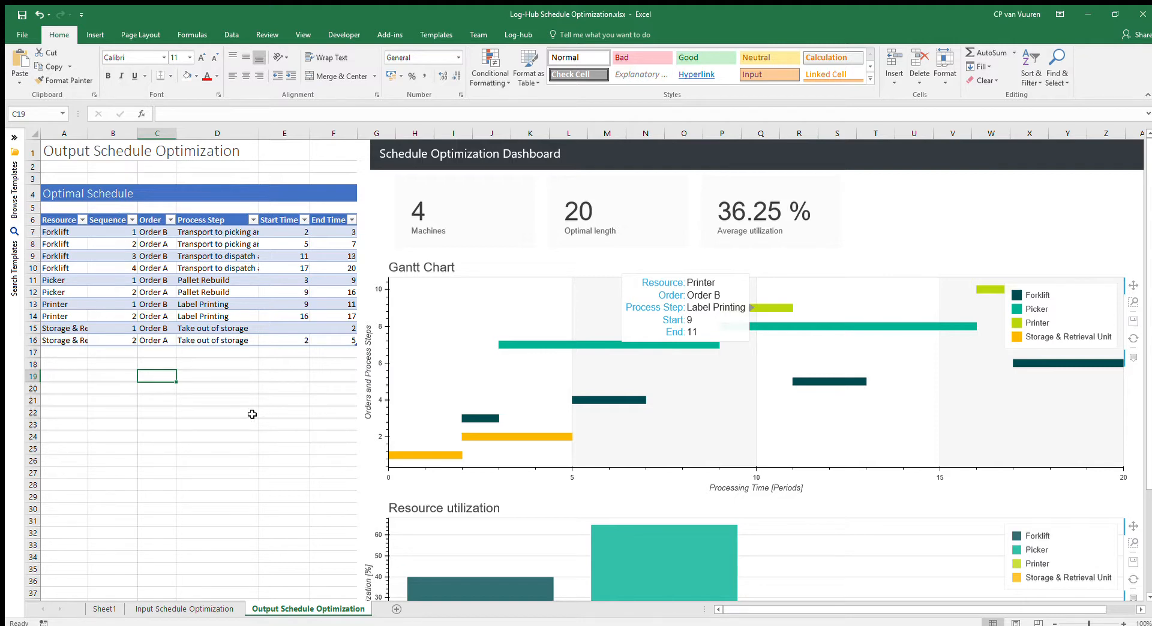
left_click(80, 375)
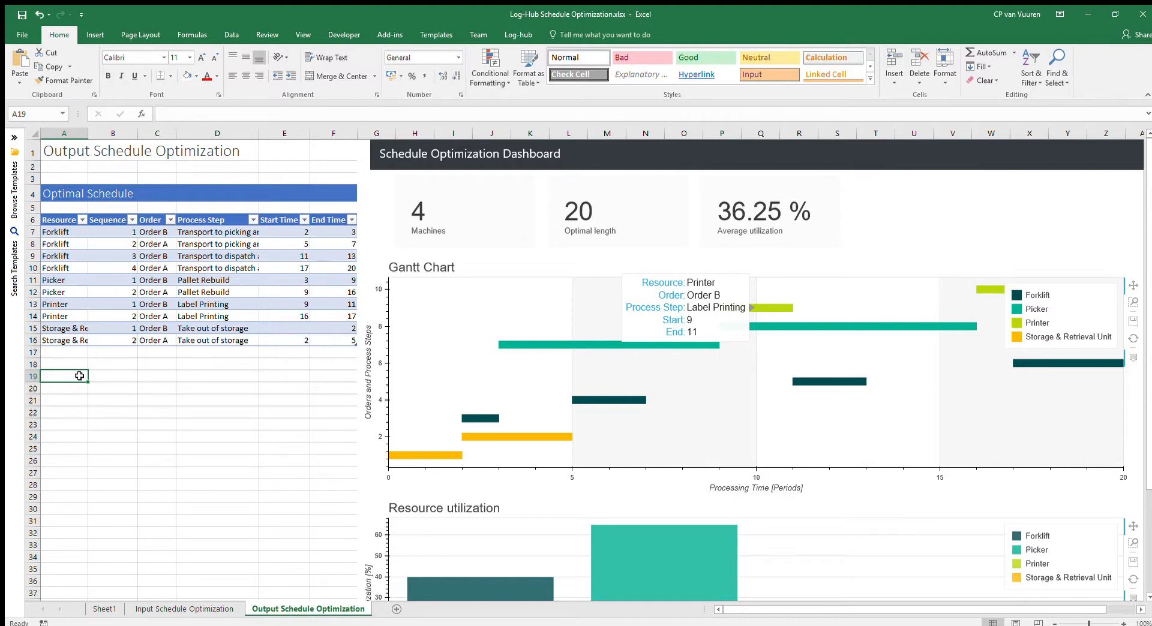
type("www.log-hub.com")
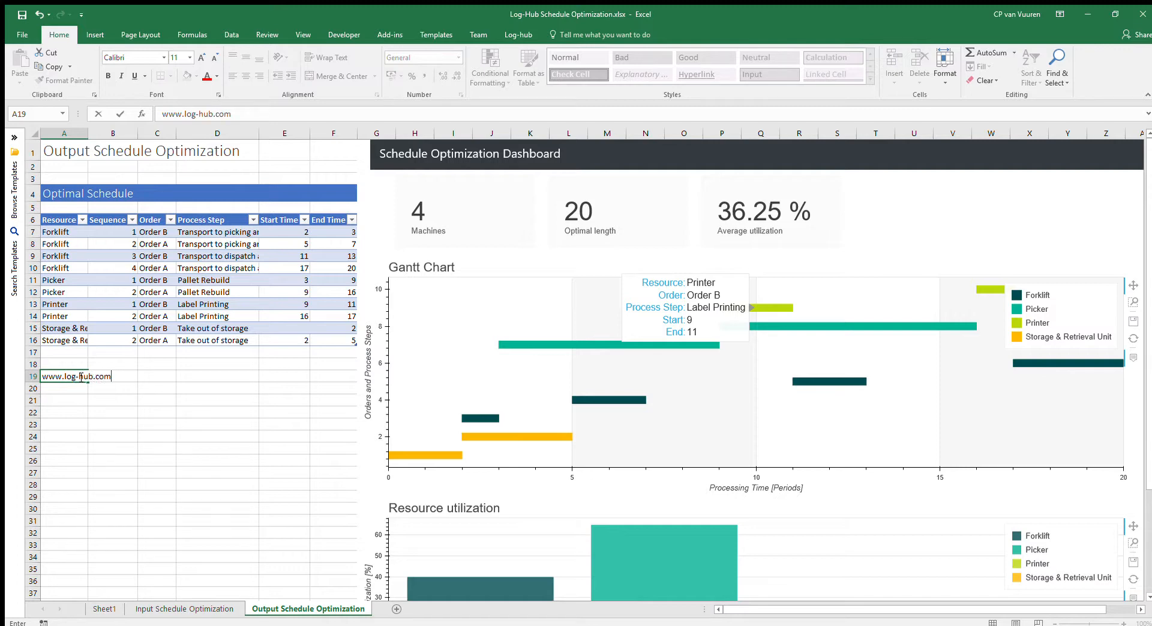
key("Return")
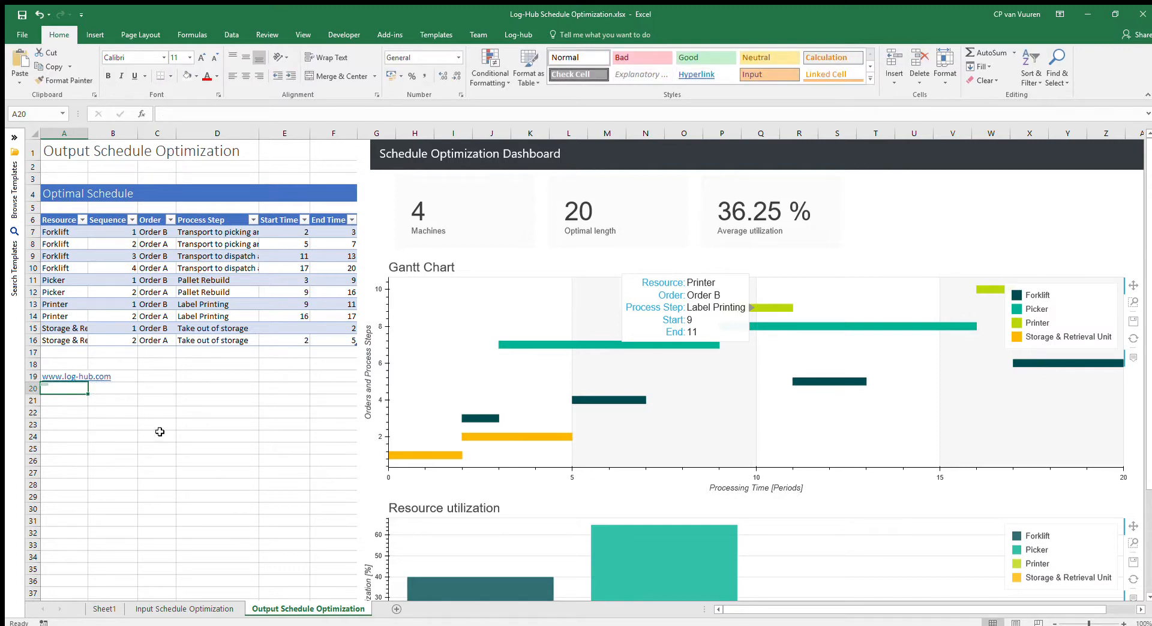